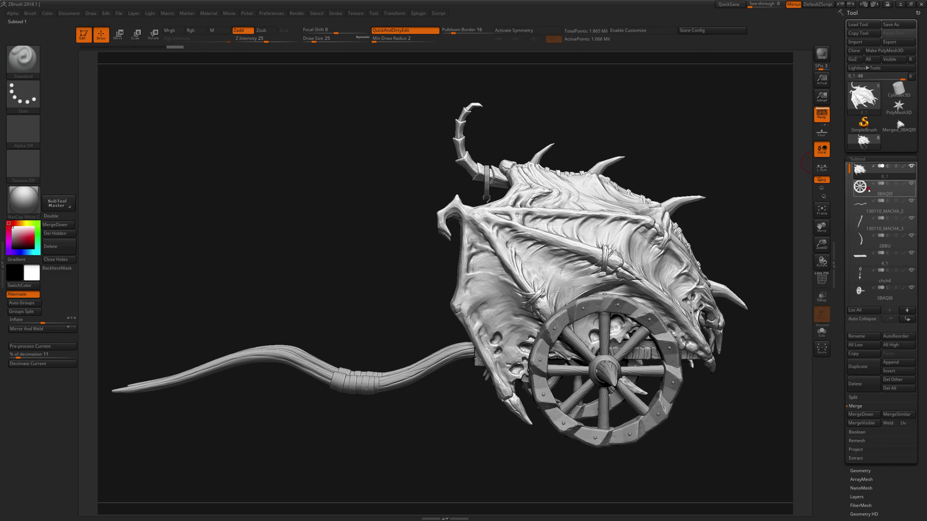
Step: Scroll the SubTool list down and back up, then turn the cart slightly
{"action": "mouse_move", "coordinate": [849, 171]}
{"action": "left_mouse_down"}
{"action": "mouse_move", "coordinate": [851, 238]}
{"action": "mouse_move", "coordinate": [846, 222]}
{"action": "left_mouse_up"}
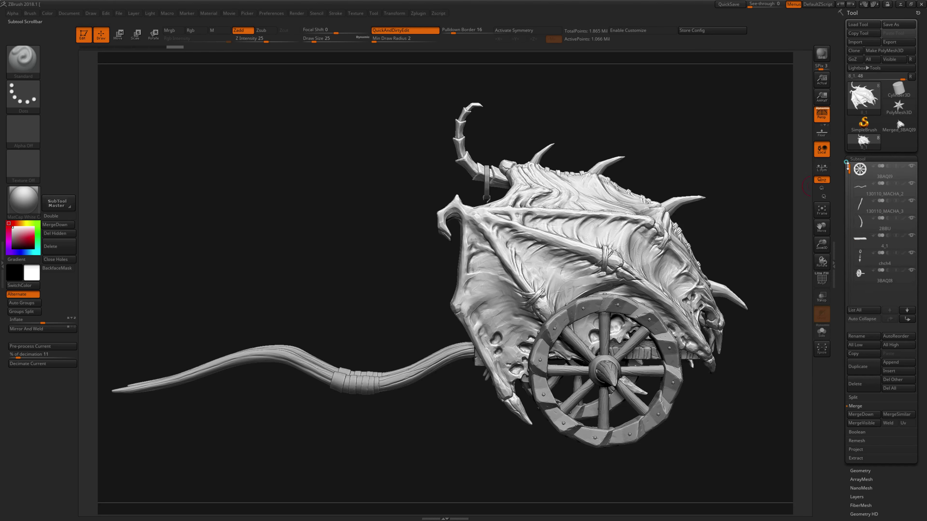
{"action": "left_click_drag", "start_coordinate": [846, 223], "coordinate": [848, 165]}
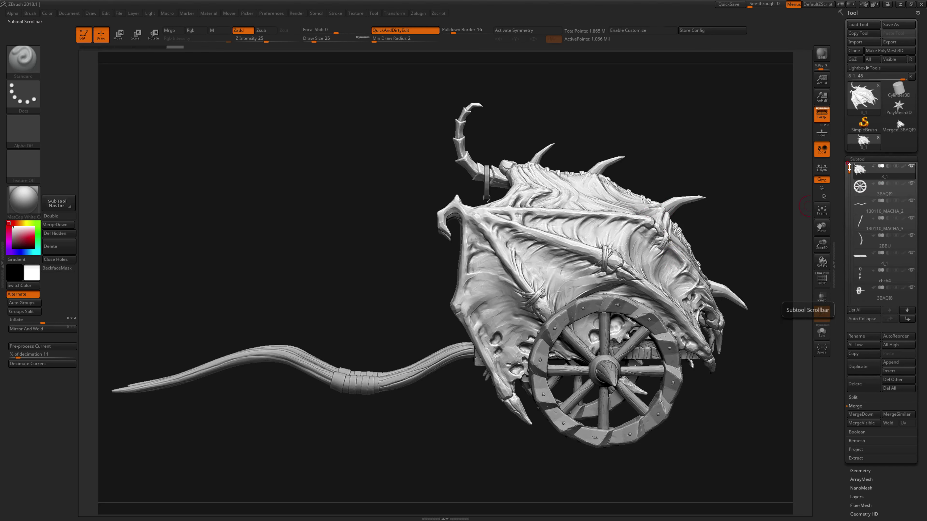
{"action": "mouse_move", "coordinate": [849, 167]}
{"action": "left_mouse_down"}
{"action": "mouse_move", "coordinate": [846, 192]}
{"action": "mouse_move", "coordinate": [844, 159]}
{"action": "left_mouse_up"}
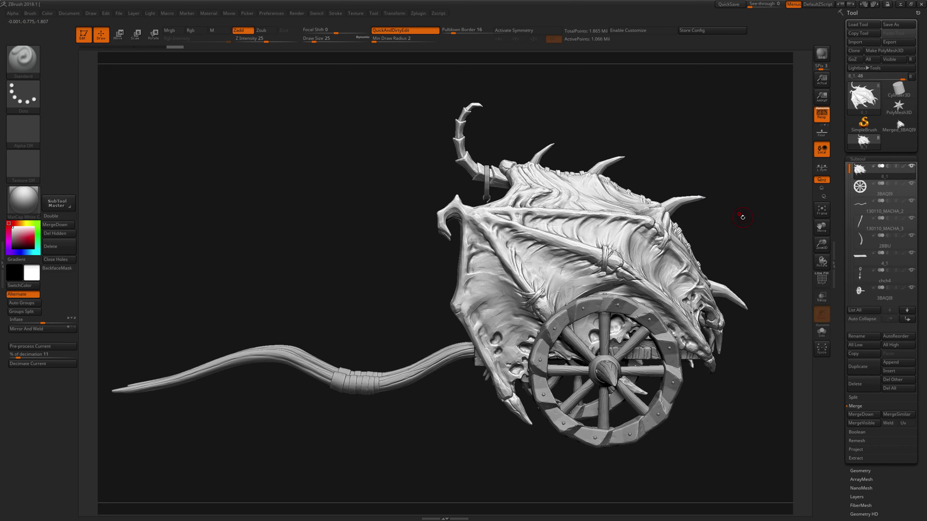
{"action": "mouse_move", "coordinate": [734, 228]}
{"action": "left_mouse_down"}
{"action": "mouse_move", "coordinate": [726, 228]}
{"action": "mouse_move", "coordinate": [726, 247]}
{"action": "mouse_move", "coordinate": [725, 222]}
{"action": "mouse_move", "coordinate": [724, 248]}
{"action": "mouse_move", "coordinate": [705, 228]}
{"action": "left_mouse_up"}
Step: Frame the cart, then orbit, tilt, pan and zoom for three-quarter views
{"action": "key", "text": "f"}
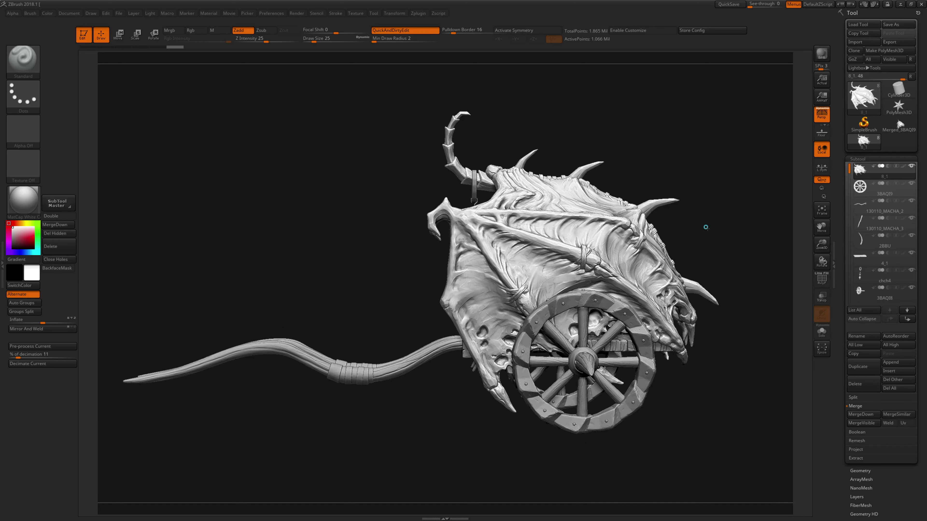
{"action": "left_click_drag", "start_coordinate": [706, 227], "coordinate": [693, 222]}
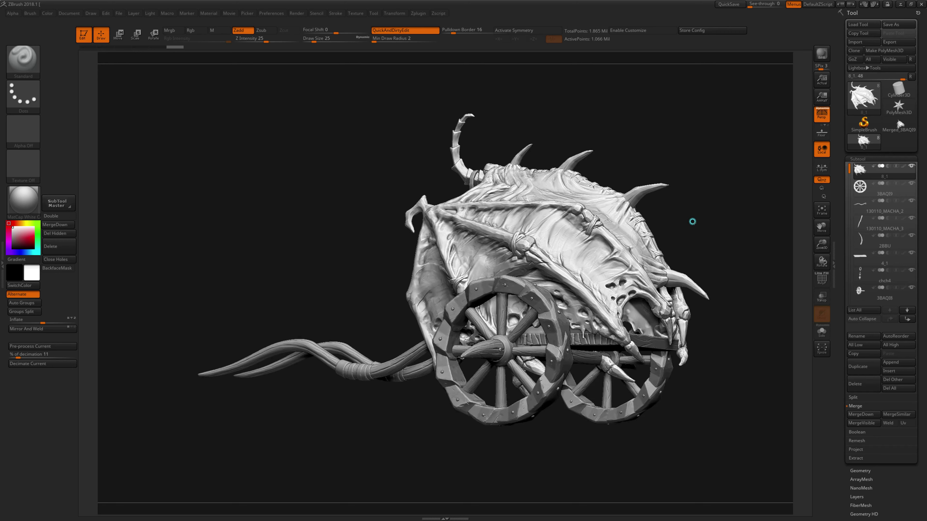
{"action": "mouse_move", "coordinate": [692, 221]}
{"action": "left_mouse_down"}
{"action": "mouse_move", "coordinate": [711, 230]}
{"action": "mouse_move", "coordinate": [698, 230]}
{"action": "left_mouse_up"}
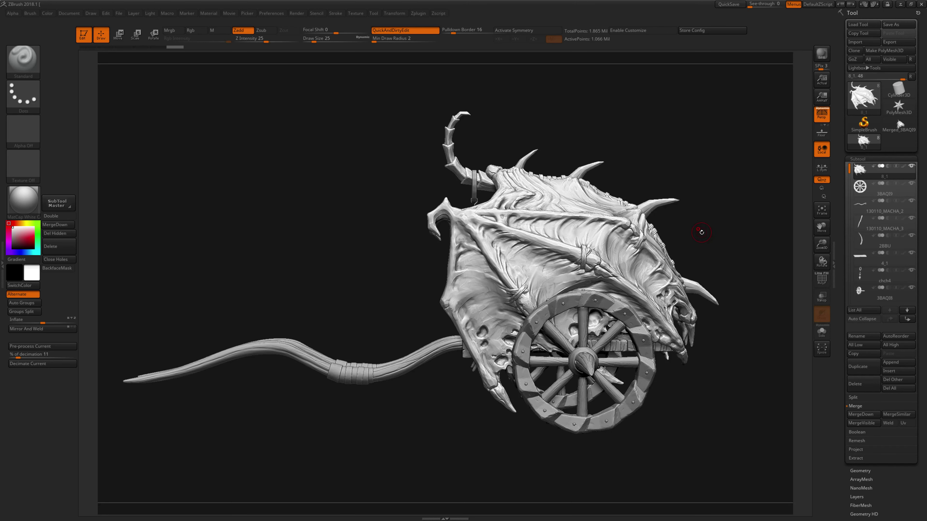
{"action": "left_click_drag", "start_coordinate": [709, 234], "coordinate": [680, 222], "text": "alt"}
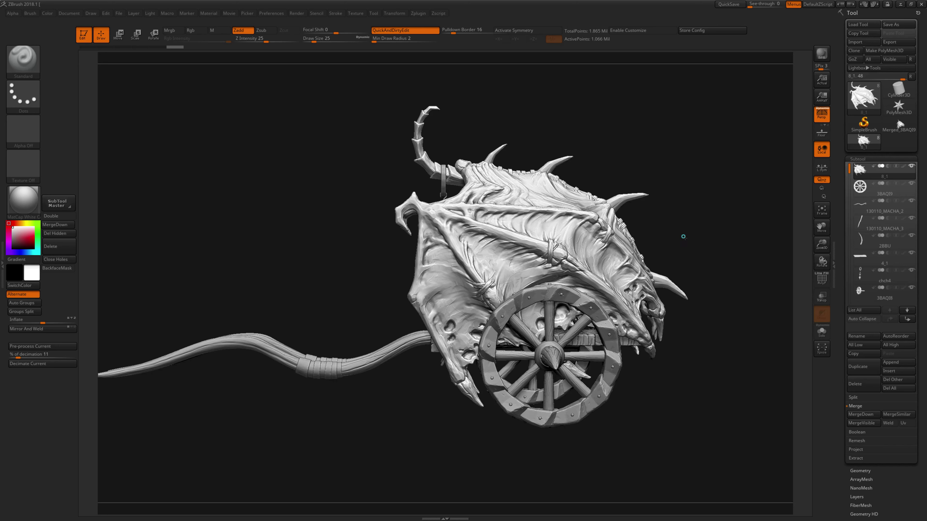
{"action": "mouse_move", "coordinate": [683, 236]}
{"action": "left_mouse_down"}
{"action": "mouse_move", "coordinate": [679, 222]}
{"action": "mouse_move", "coordinate": [683, 230]}
{"action": "mouse_move", "coordinate": [592, 312]}
{"action": "mouse_move", "coordinate": [561, 306]}
{"action": "left_mouse_up"}
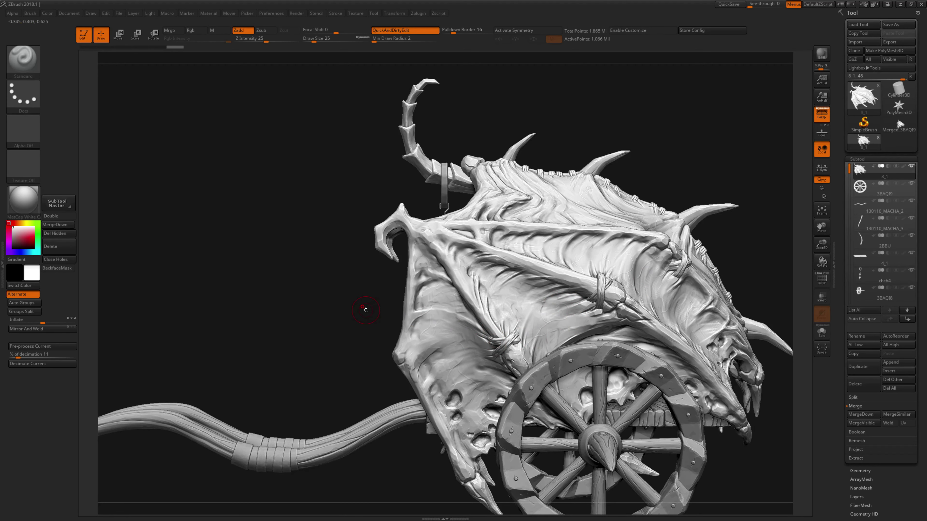
{"action": "left_click_drag", "start_coordinate": [362, 310], "coordinate": [332, 314]}
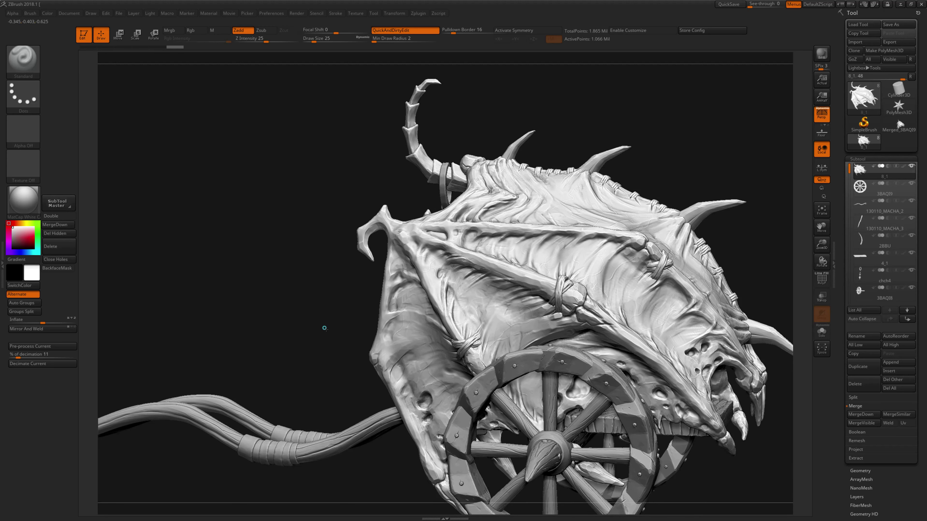
{"action": "mouse_move", "coordinate": [322, 314]}
{"action": "left_mouse_down"}
{"action": "mouse_move", "coordinate": [323, 262]}
{"action": "mouse_move", "coordinate": [325, 271]}
{"action": "mouse_move", "coordinate": [419, 282]}
{"action": "left_mouse_up"}
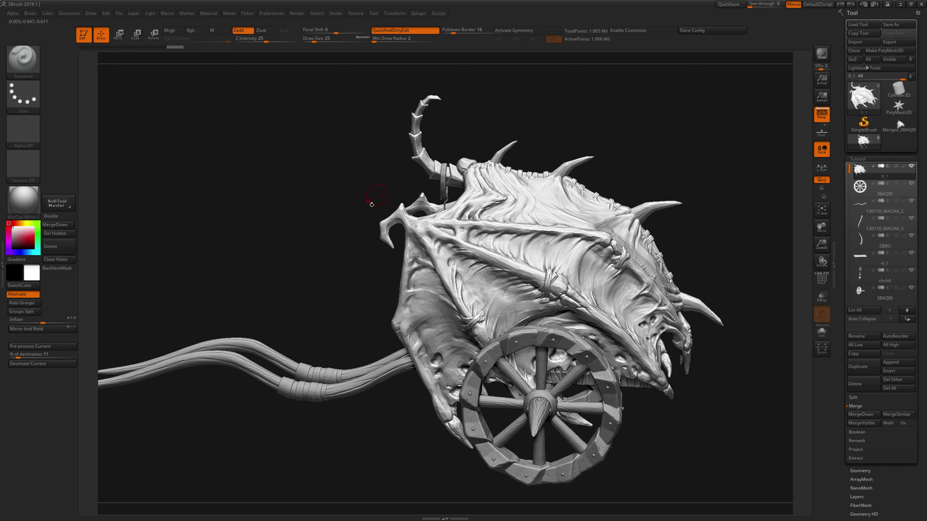
Step: Tilt to show the wheel and underside, refit the cart, and solo the dragon-wing canopy
{"action": "mouse_move", "coordinate": [335, 257]}
{"action": "left_mouse_down"}
{"action": "mouse_move", "coordinate": [349, 258]}
{"action": "mouse_move", "coordinate": [344, 268]}
{"action": "mouse_move", "coordinate": [328, 180]}
{"action": "left_mouse_up"}
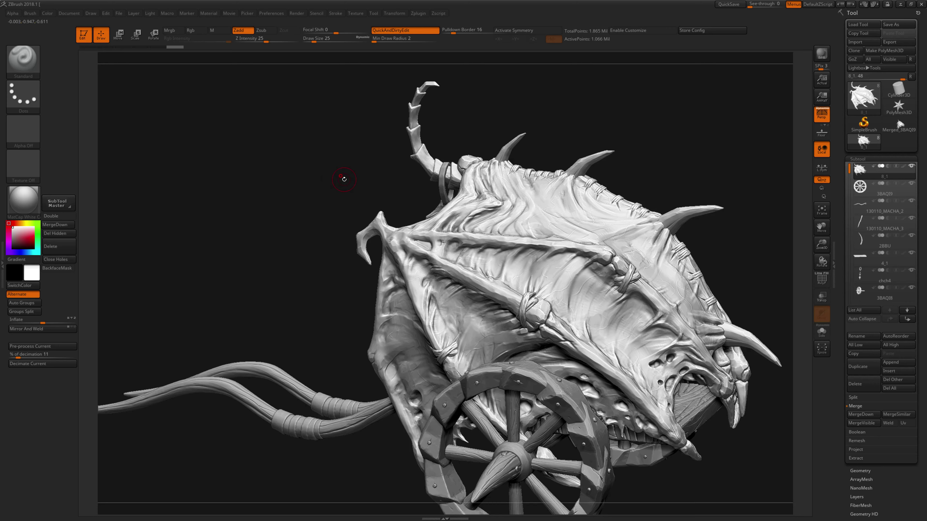
{"action": "left_click_drag", "start_coordinate": [344, 178], "coordinate": [445, 203], "text": "alt"}
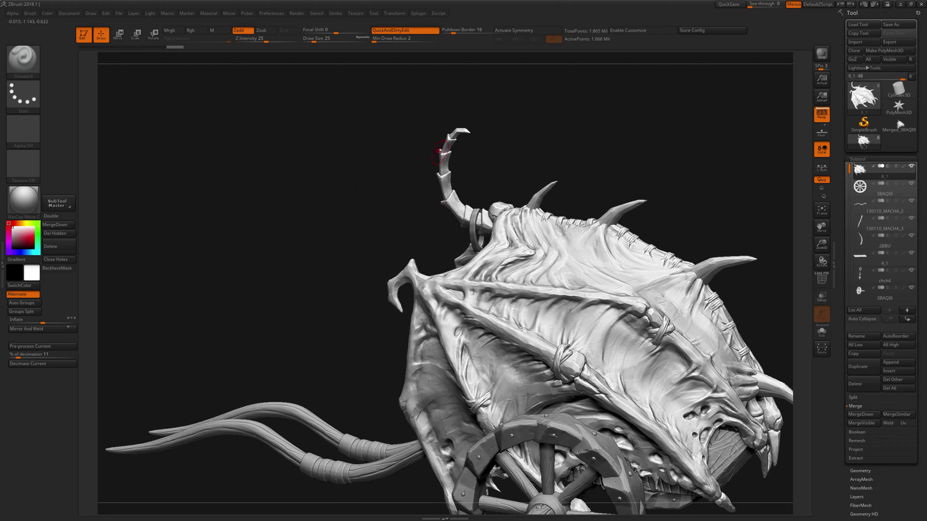
{"action": "mouse_move", "coordinate": [395, 161]}
{"action": "left_mouse_down"}
{"action": "mouse_move", "coordinate": [360, 238]}
{"action": "mouse_move", "coordinate": [363, 247]}
{"action": "mouse_move", "coordinate": [375, 240]}
{"action": "mouse_move", "coordinate": [381, 271]}
{"action": "mouse_move", "coordinate": [652, 337]}
{"action": "left_mouse_up"}
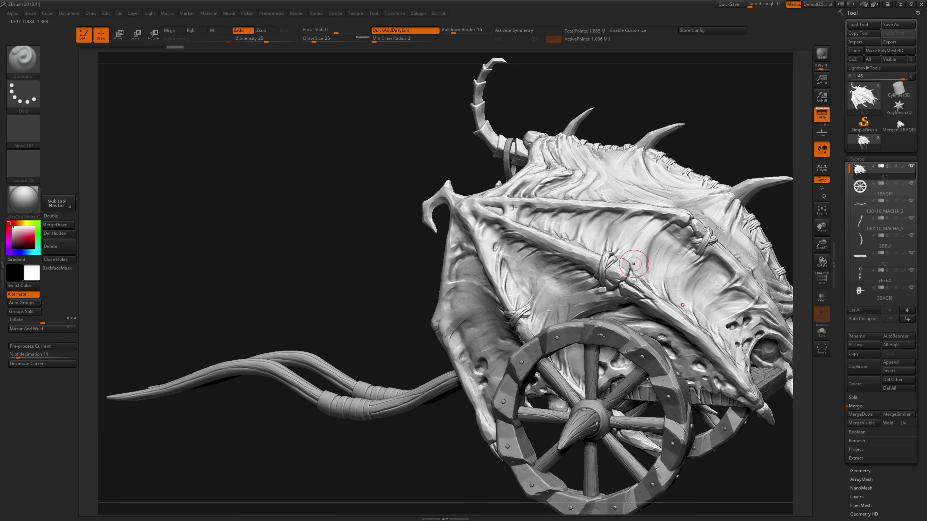
{"action": "left_click_drag", "start_coordinate": [341, 258], "coordinate": [333, 258]}
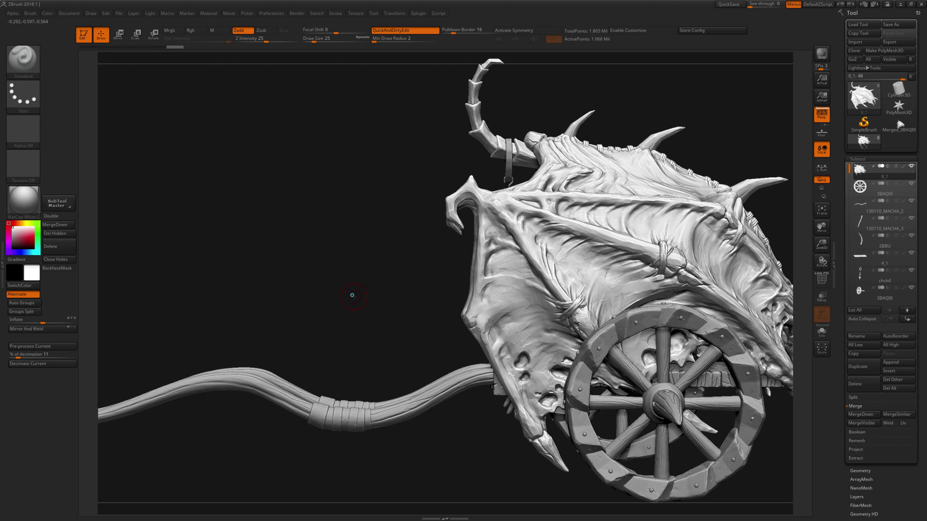
{"action": "key", "text": "f"}
{"action": "mouse_move", "coordinate": [341, 295]}
{"action": "left_mouse_down"}
{"action": "mouse_move", "coordinate": [368, 278]}
{"action": "mouse_move", "coordinate": [715, 336]}
{"action": "left_mouse_up"}
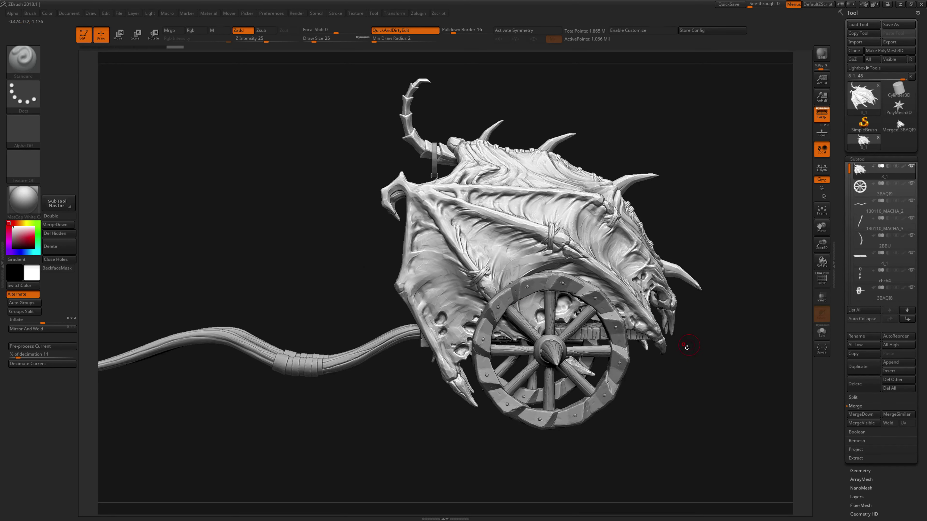
{"action": "key", "text": "alt+s"}
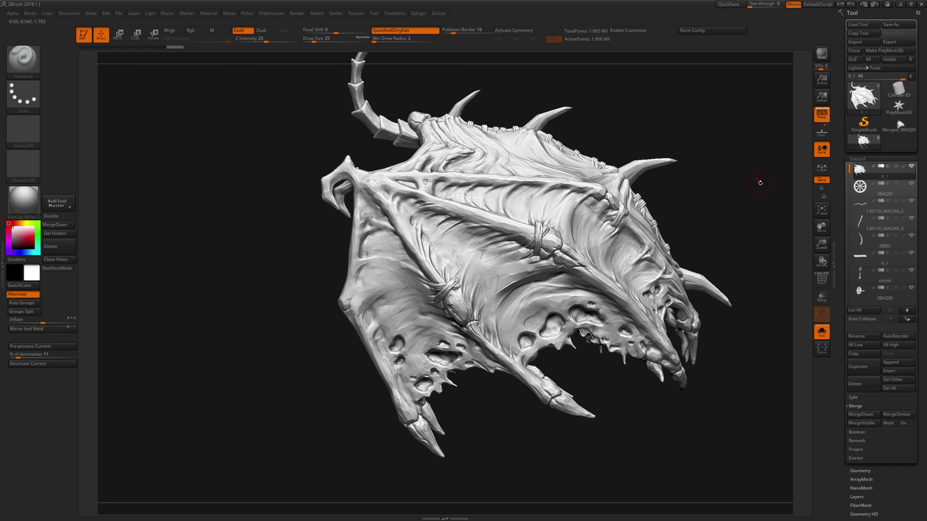
Step: Orbit the soloed canopy to view its wing from below and above, then select the wheel
{"action": "mouse_move", "coordinate": [742, 186]}
{"action": "left_mouse_down"}
{"action": "mouse_move", "coordinate": [725, 196]}
{"action": "mouse_move", "coordinate": [732, 198]}
{"action": "left_mouse_up"}
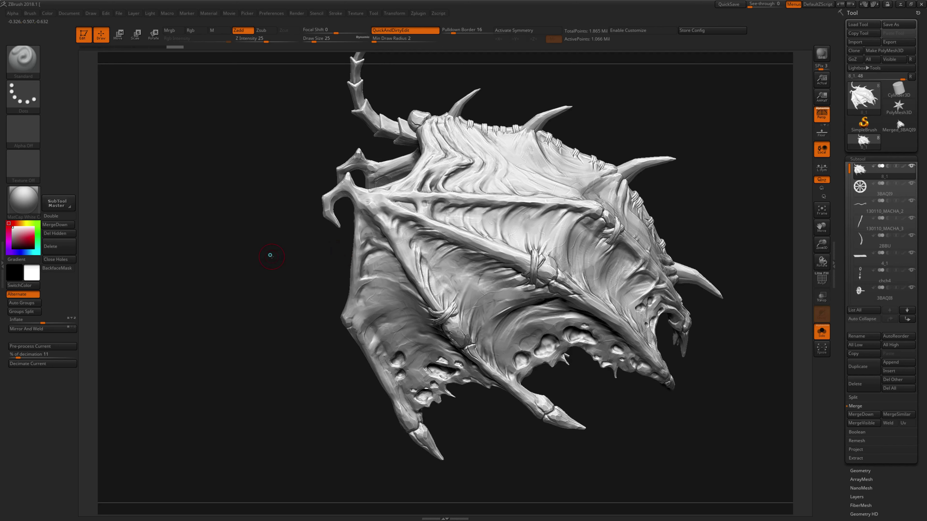
{"action": "left_click_drag", "start_coordinate": [270, 255], "coordinate": [313, 225]}
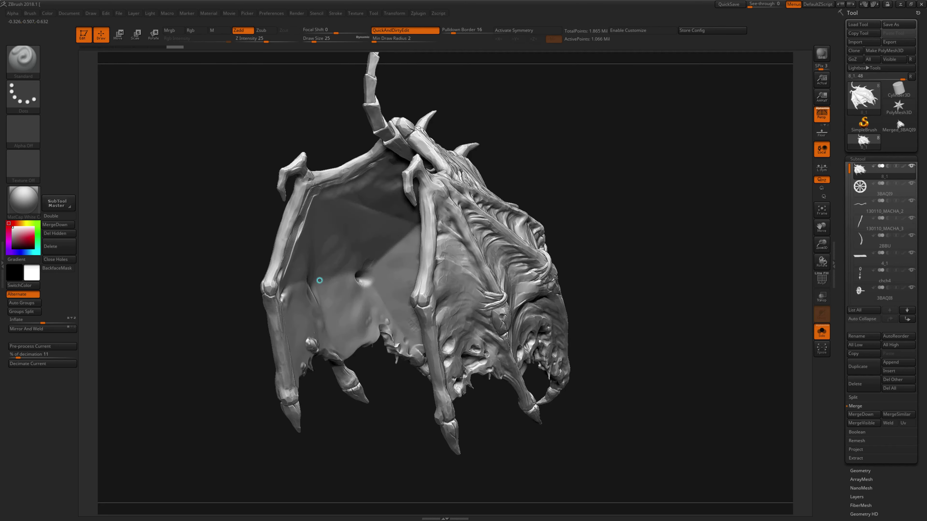
{"action": "left_click_drag", "start_coordinate": [313, 225], "coordinate": [424, 352]}
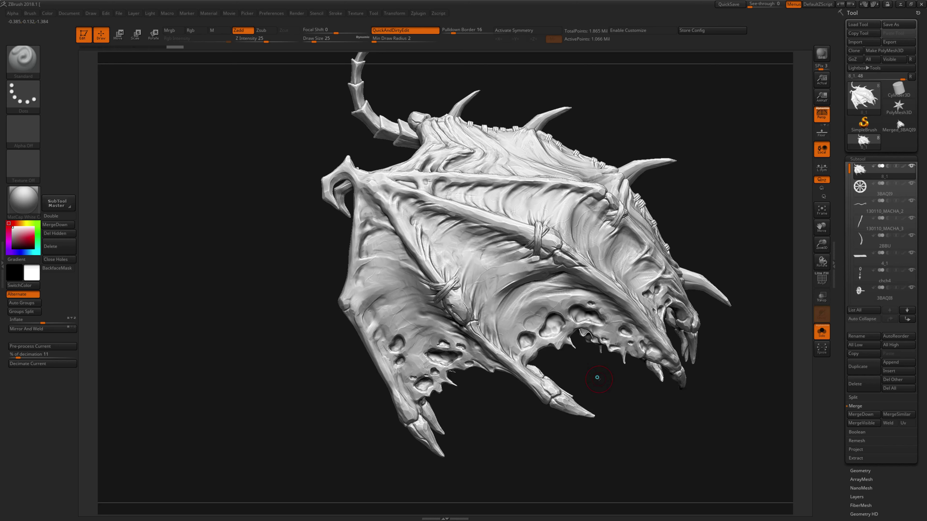
{"action": "mouse_move", "coordinate": [597, 378]}
{"action": "left_mouse_down"}
{"action": "mouse_move", "coordinate": [570, 373]}
{"action": "mouse_move", "coordinate": [628, 404]}
{"action": "left_mouse_up"}
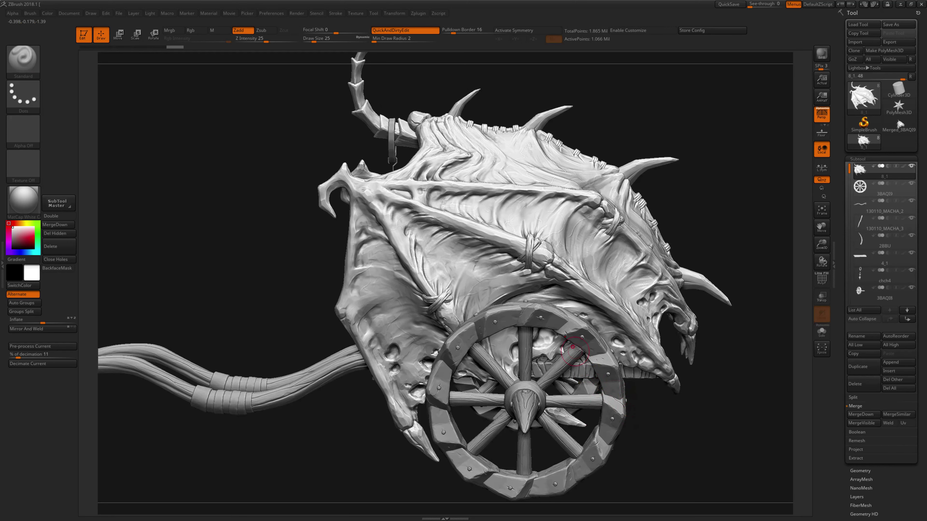
{"action": "left_click", "coordinate": [573, 348], "text": "alt"}
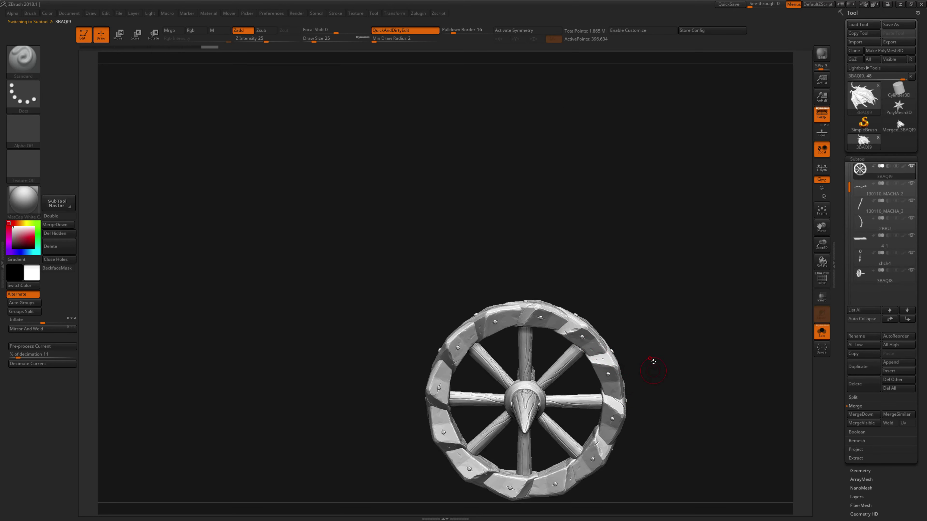
Step: Frame the wheel, toggle its polygroup display on and off, orbit it, then unsolo the cart
{"action": "key", "text": "f"}
{"action": "left_click_drag", "start_coordinate": [706, 374], "coordinate": [706, 369]}
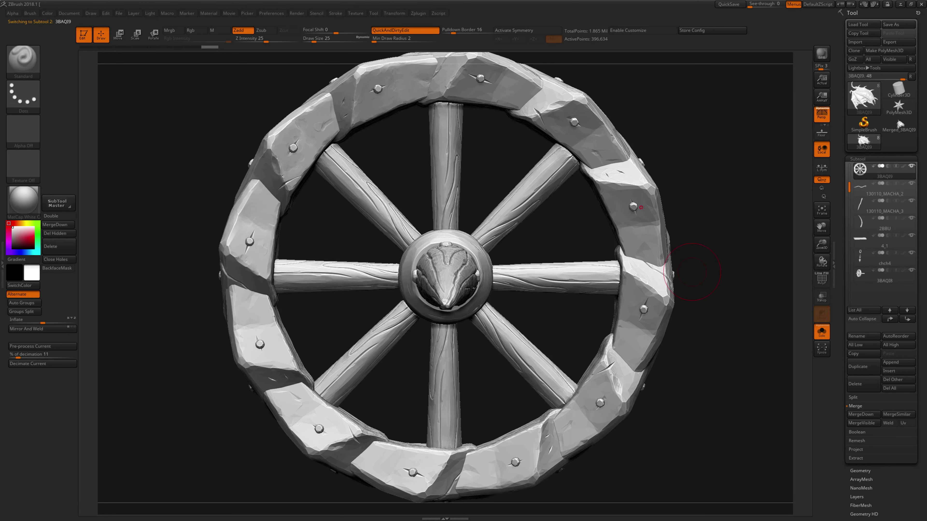
{"action": "key", "text": "shift+f"}
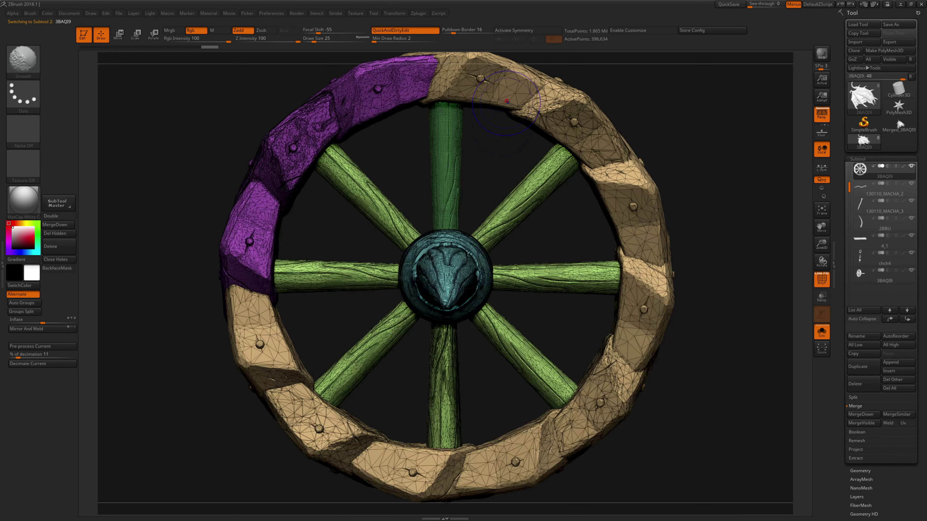
{"action": "key", "text": "shift+f"}
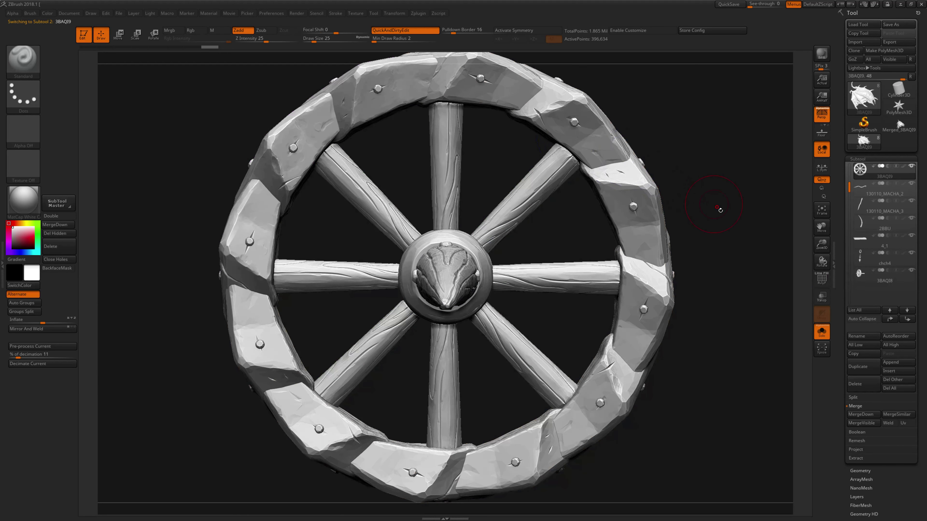
{"action": "scroll", "coordinate": [721, 213], "scroll_direction": "down", "scroll_amount": 3}
{"action": "mouse_move", "coordinate": [693, 192]}
{"action": "left_mouse_down"}
{"action": "mouse_move", "coordinate": [712, 194]}
{"action": "mouse_move", "coordinate": [682, 166]}
{"action": "mouse_move", "coordinate": [676, 180]}
{"action": "mouse_move", "coordinate": [673, 170]}
{"action": "left_mouse_up"}
{"action": "key", "text": "shift+alt+s"}
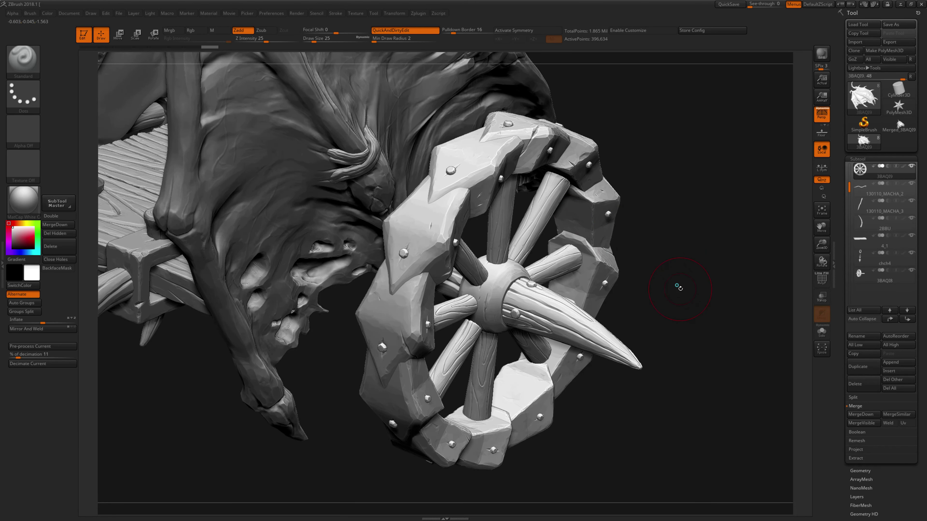
Step: Frame the whole cart side-on to the wheel and shift it right in view
{"action": "key", "text": "f"}
{"action": "left_click_drag", "start_coordinate": [581, 202], "coordinate": [571, 195]}
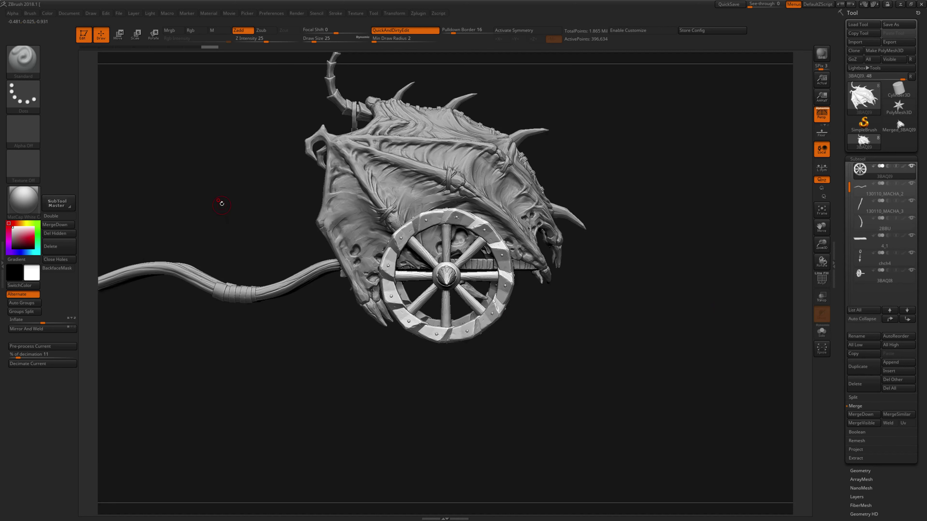
{"action": "mouse_move", "coordinate": [320, 206]}
{"action": "left_mouse_down"}
{"action": "mouse_move", "coordinate": [331, 208]}
{"action": "mouse_move", "coordinate": [334, 245]}
{"action": "mouse_move", "coordinate": [284, 222]}
{"action": "left_mouse_up"}
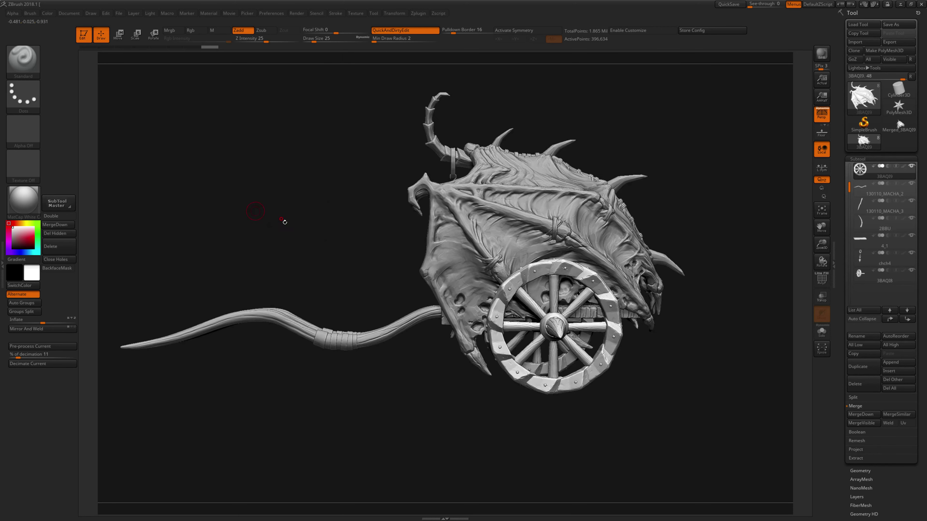
{"action": "left_click_drag", "start_coordinate": [376, 279], "coordinate": [368, 312], "text": "alt"}
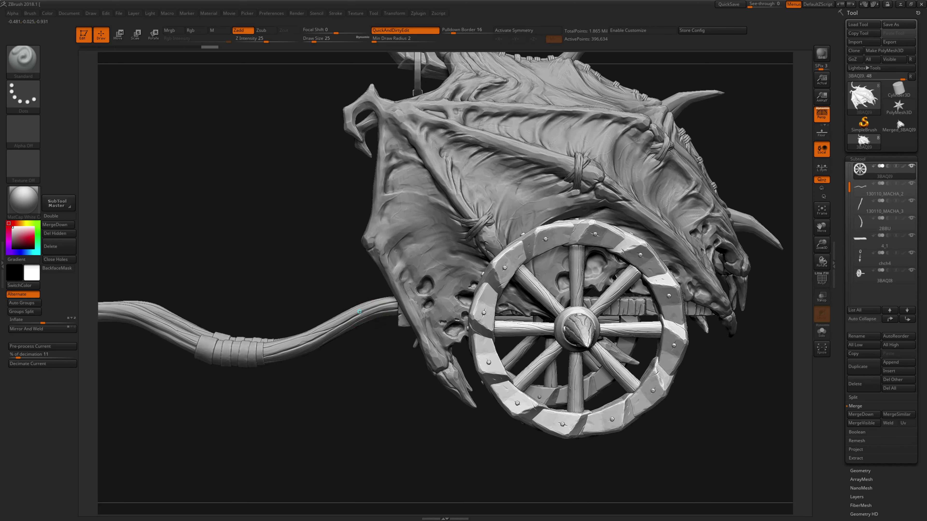
Step: Solo the shaft subtool 130110_MACHA_2 and orbit it from clamp end to side view
{"action": "left_click", "coordinate": [360, 312], "text": "alt"}
{"action": "key", "text": "ctrl+shift+s"}
{"action": "mouse_move", "coordinate": [351, 262]}
{"action": "left_mouse_down"}
{"action": "mouse_move", "coordinate": [345, 282]}
{"action": "mouse_move", "coordinate": [390, 236]}
{"action": "left_mouse_up"}
{"action": "left_click_drag", "start_coordinate": [517, 232], "coordinate": [532, 220]}
{"action": "mouse_move", "coordinate": [537, 269]}
{"action": "left_mouse_down"}
{"action": "mouse_move", "coordinate": [537, 290]}
{"action": "mouse_move", "coordinate": [550, 287]}
{"action": "mouse_move", "coordinate": [540, 201]}
{"action": "mouse_move", "coordinate": [490, 213]}
{"action": "mouse_move", "coordinate": [494, 254]}
{"action": "mouse_move", "coordinate": [465, 224]}
{"action": "mouse_move", "coordinate": [387, 209]}
{"action": "mouse_move", "coordinate": [393, 194]}
{"action": "mouse_move", "coordinate": [399, 246]}
{"action": "left_mouse_up"}
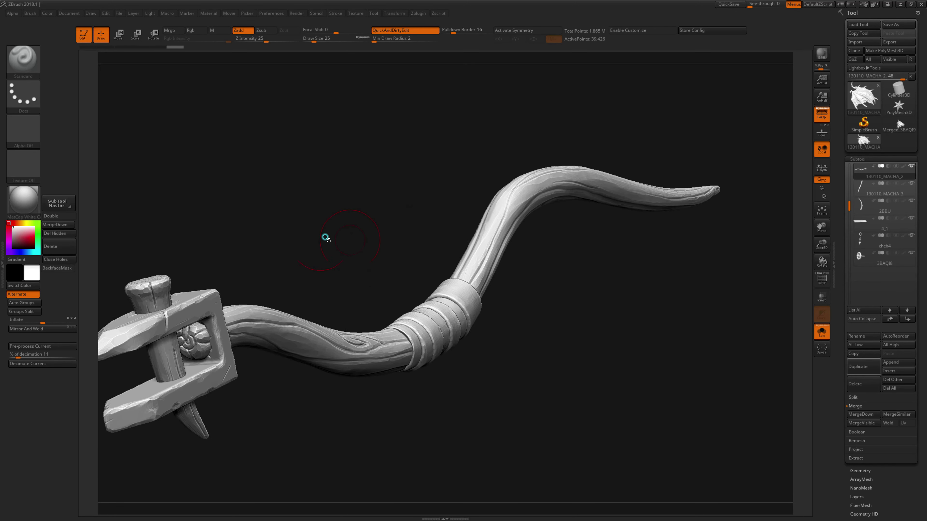
{"action": "mouse_move", "coordinate": [325, 238]}
{"action": "left_mouse_down"}
{"action": "mouse_move", "coordinate": [348, 217]}
{"action": "mouse_move", "coordinate": [356, 227]}
{"action": "mouse_move", "coordinate": [331, 201]}
{"action": "mouse_move", "coordinate": [403, 200]}
{"action": "left_mouse_up"}
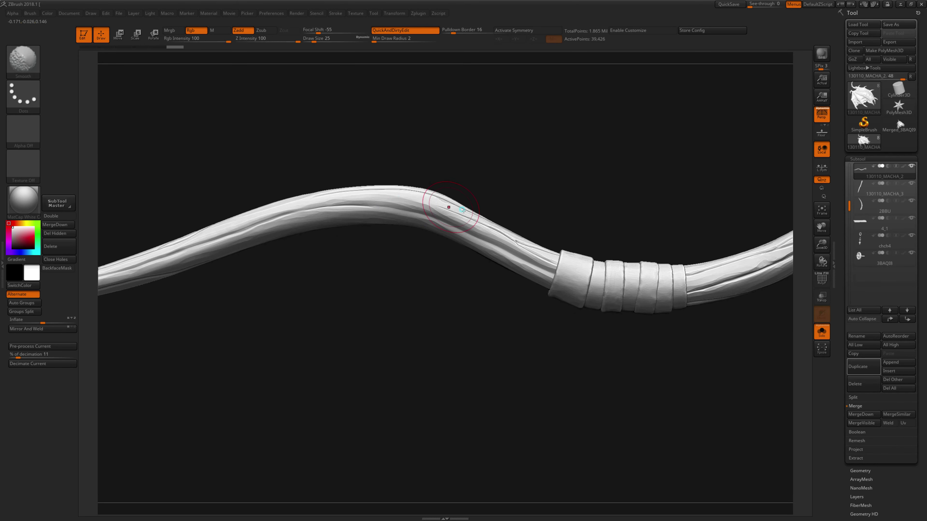
Step: Show the whole chariot again, make 8_1 active, and pan and zoom out to frame it
{"action": "key", "text": "f"}
{"action": "key", "text": "ctrl+shift+s"}
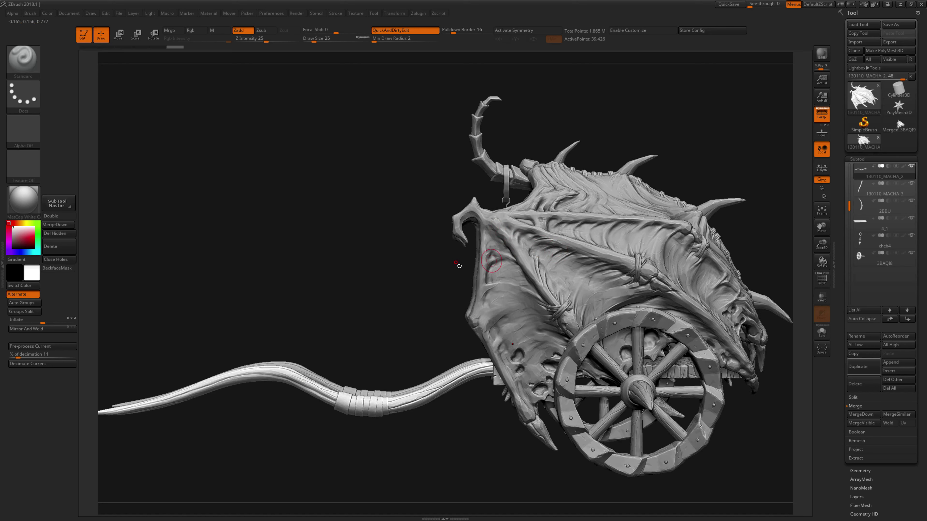
{"action": "left_click_drag", "start_coordinate": [390, 267], "coordinate": [317, 255], "text": "alt"}
{"action": "left_click", "coordinate": [536, 207], "text": "alt"}
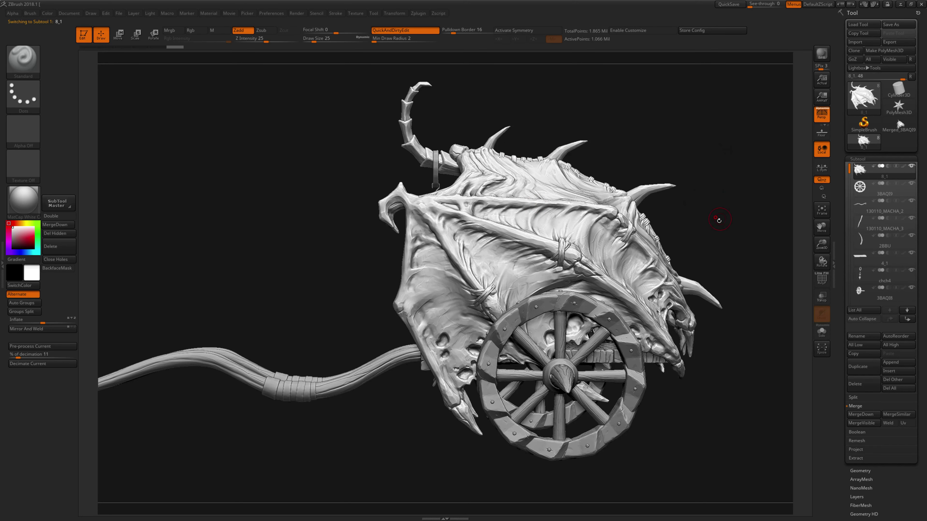
{"action": "left_click_drag", "start_coordinate": [714, 222], "coordinate": [663, 224], "text": "alt"}
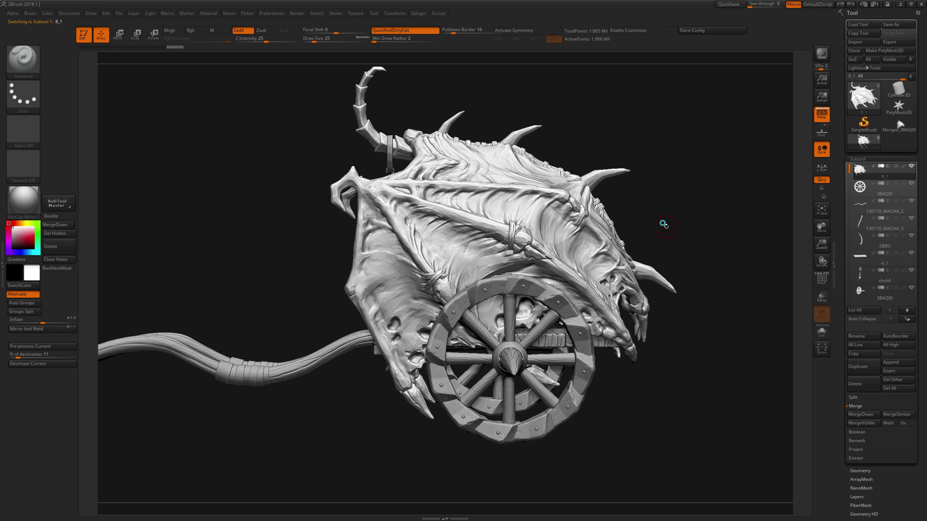
{"action": "mouse_move", "coordinate": [659, 196]}
{"action": "left_mouse_down"}
{"action": "mouse_move", "coordinate": [639, 240]}
{"action": "mouse_move", "coordinate": [695, 274]}
{"action": "left_mouse_up"}
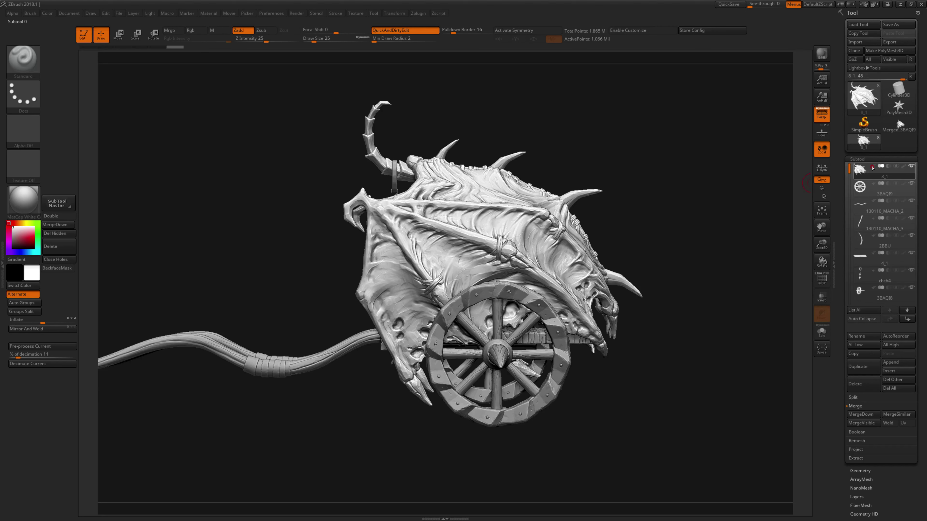
{"action": "scroll", "coordinate": [865, 172], "scroll_direction": "down", "scroll_amount": 1}
{"action": "scroll", "coordinate": [868, 171], "scroll_direction": "up", "scroll_amount": 1}
{"action": "mouse_move", "coordinate": [860, 170]}
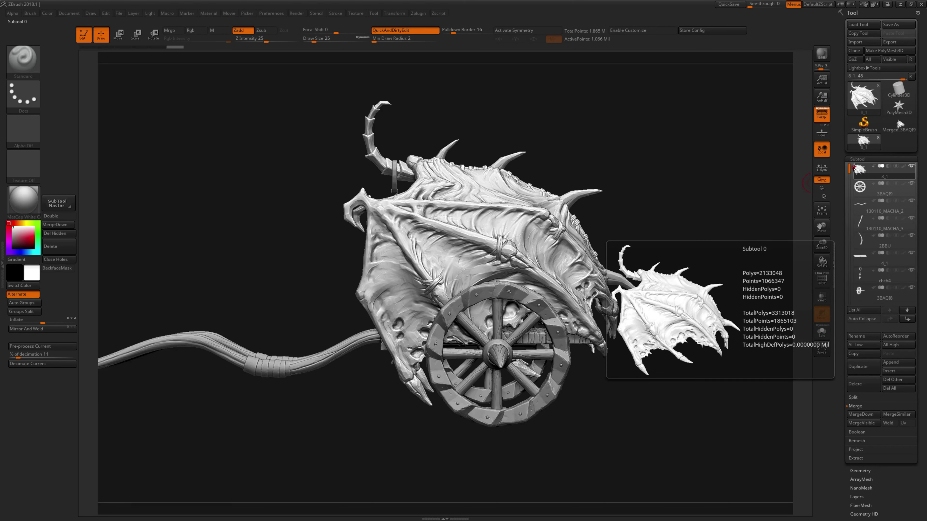
{"action": "scroll", "coordinate": [851, 166], "scroll_direction": "down", "scroll_amount": 1}
{"action": "scroll", "coordinate": [850, 161], "scroll_direction": "up", "scroll_amount": 1}
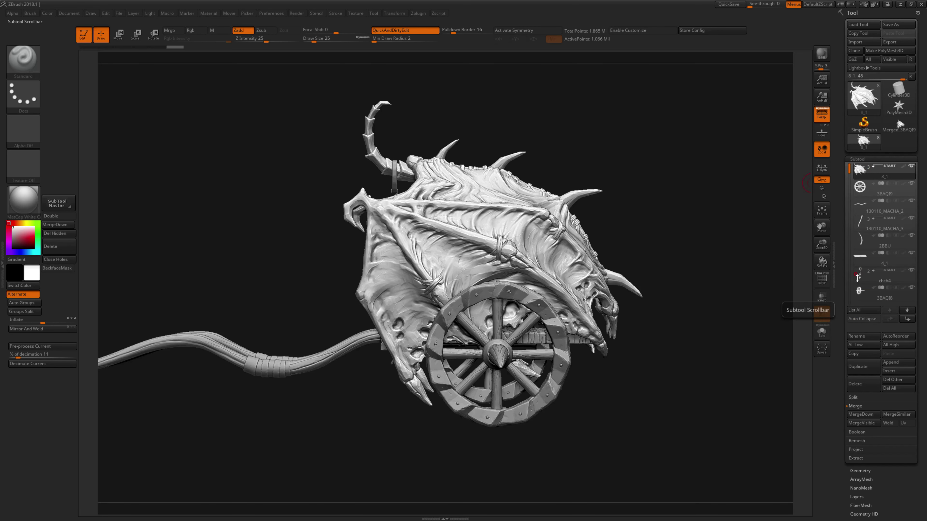
Step: Enable Auto Collapse, then activate 130110_MACHA_3, chch4, 8_1 and 3BAQI9 in turn
{"action": "left_click", "coordinate": [863, 320]}
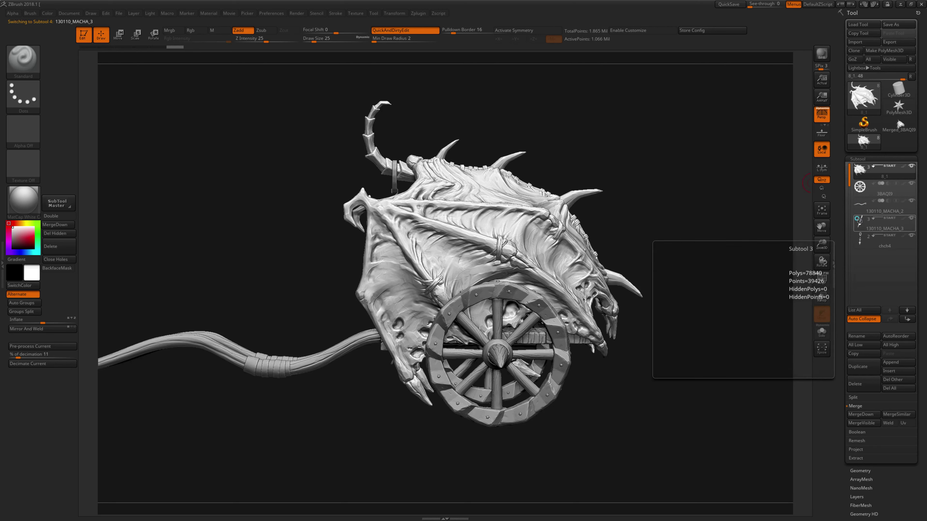
{"action": "left_click", "coordinate": [859, 220]}
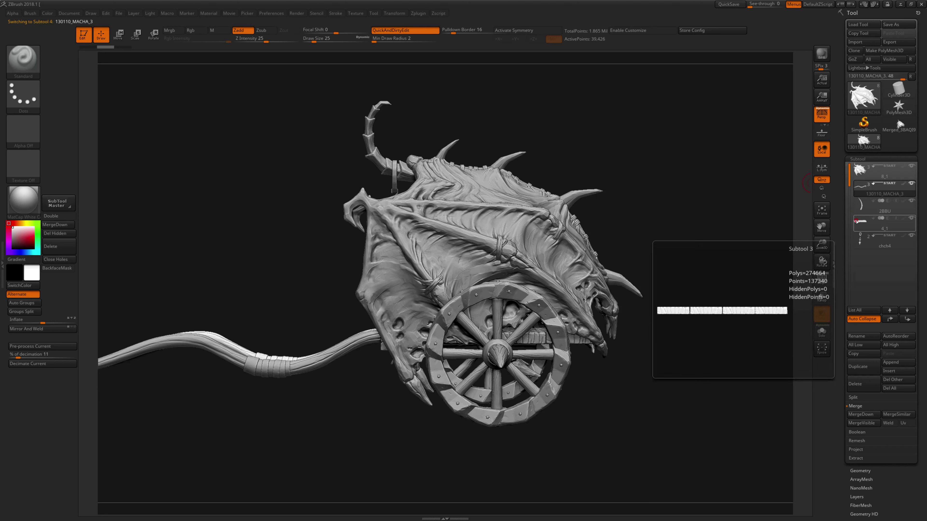
{"action": "left_click", "coordinate": [859, 236]}
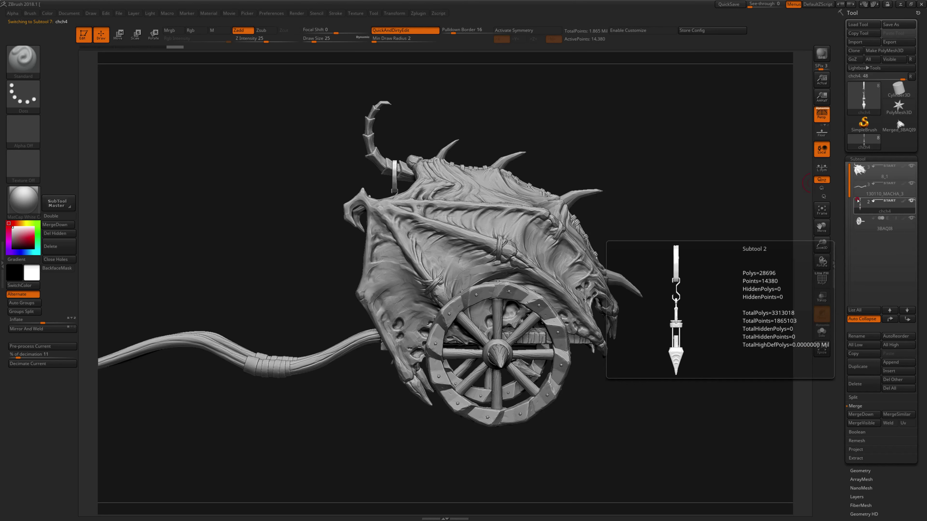
{"action": "left_click", "coordinate": [859, 186]}
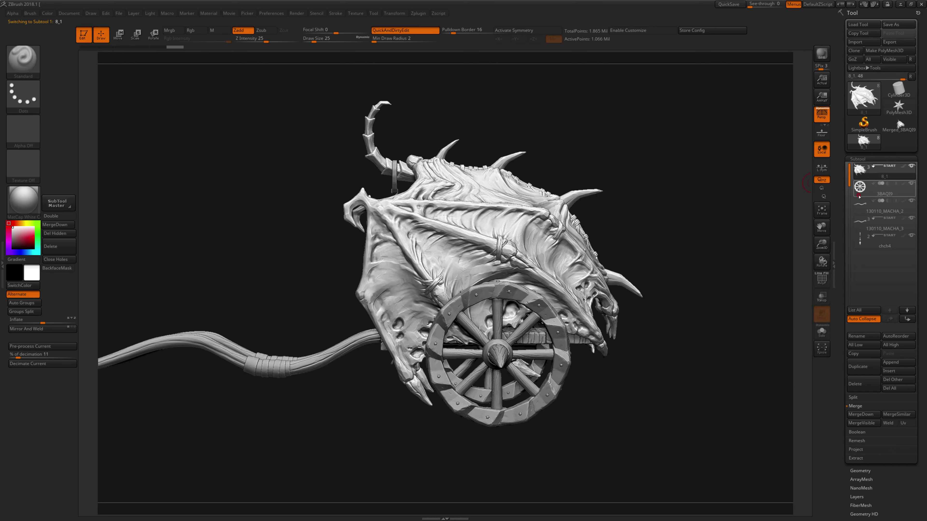
{"action": "left_click", "coordinate": [858, 192]}
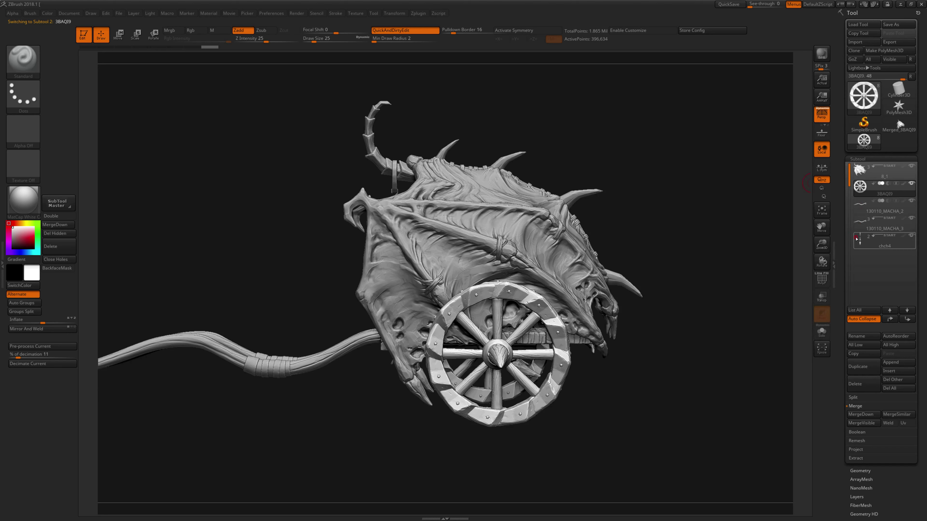
{"action": "mouse_move", "coordinate": [879, 224]}
{"action": "mouse_move", "coordinate": [850, 178]}
{"action": "left_mouse_down"}
{"action": "mouse_move", "coordinate": [846, 190]}
{"action": "mouse_move", "coordinate": [844, 166]}
{"action": "left_mouse_up"}
Step: Turn off Auto Collapse and step the selection from 2BBU up to 3BAQI9, then down to 130110_MACHA_3
{"action": "left_click", "coordinate": [858, 291]}
{"action": "left_click", "coordinate": [875, 320]}
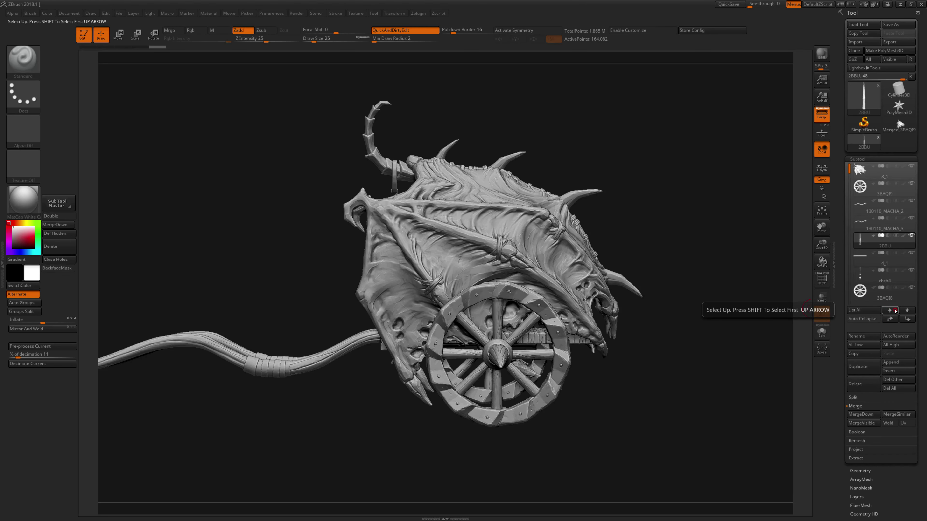
{"action": "left_click", "coordinate": [894, 311]}
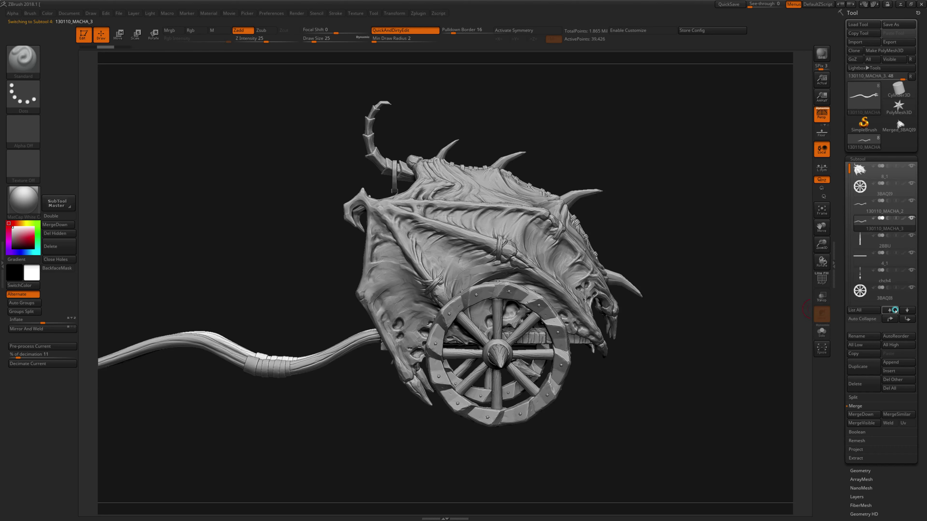
{"action": "left_click", "coordinate": [895, 310]}
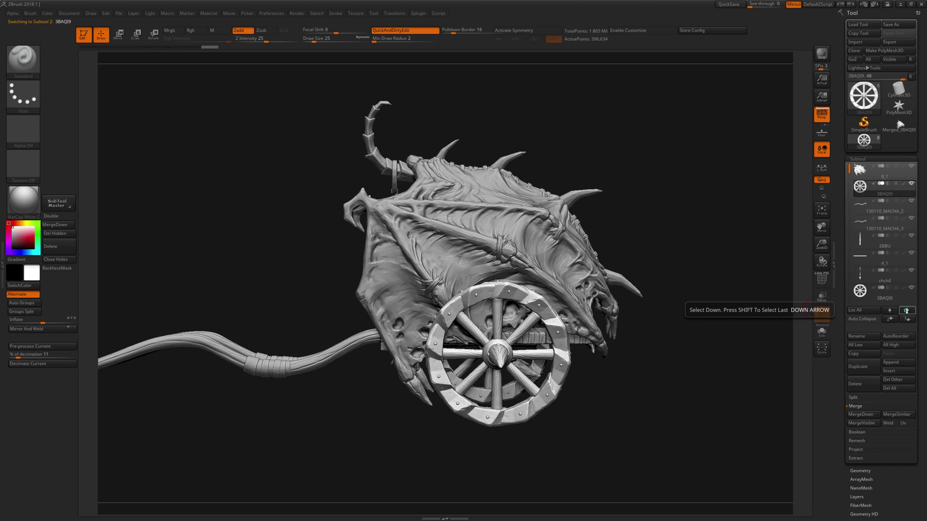
{"action": "left_click", "coordinate": [907, 310]}
{"action": "left_click", "coordinate": [906, 310]}
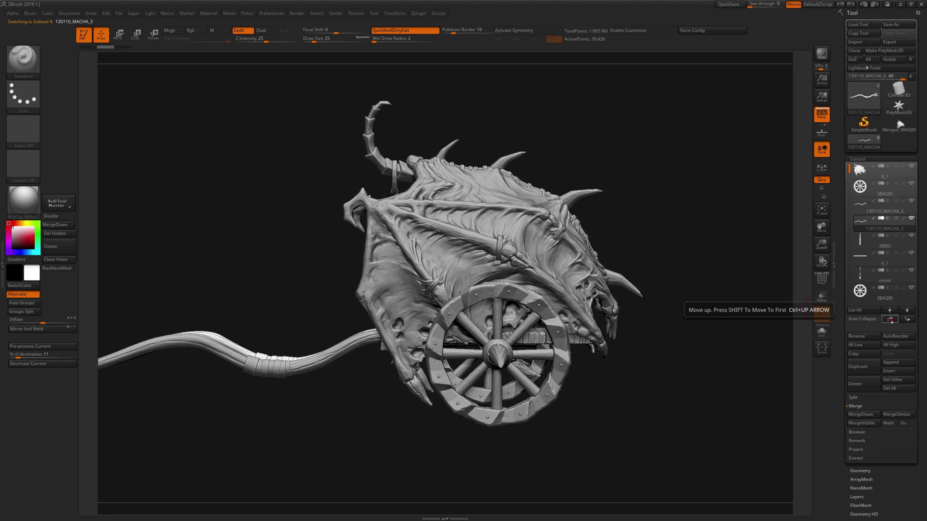
Step: Move 130110_MACHA_3 up and down the list, then Shift-jump it to the top and bottom
{"action": "left_click", "coordinate": [891, 319]}
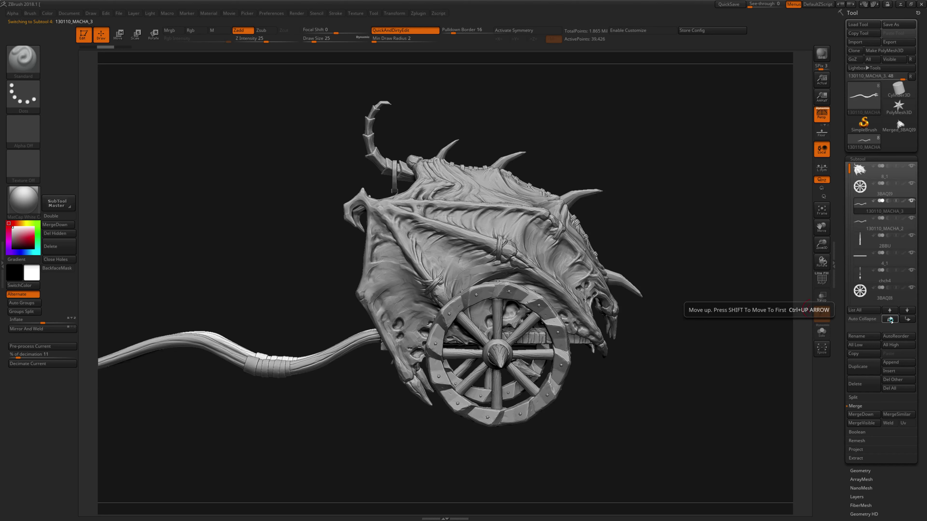
{"action": "left_click", "coordinate": [891, 319]}
{"action": "left_click", "coordinate": [905, 320]}
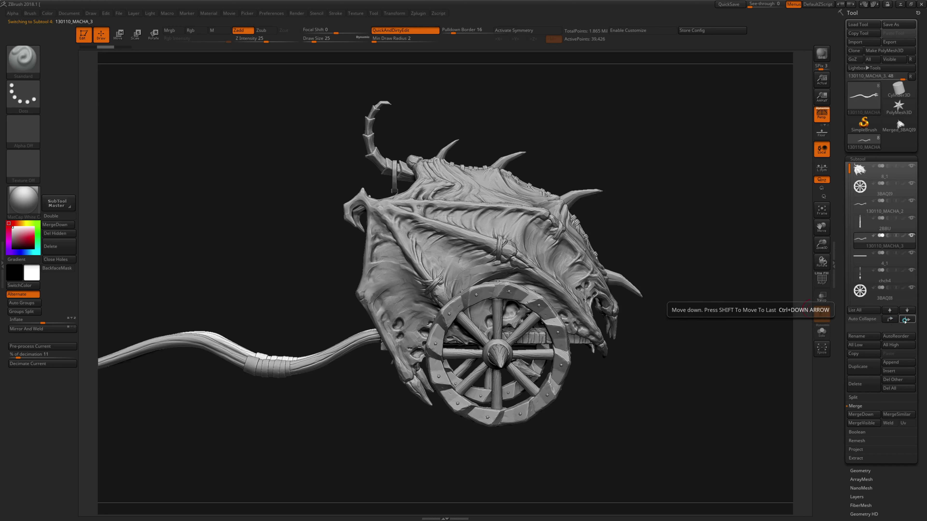
{"action": "left_click", "coordinate": [905, 319]}
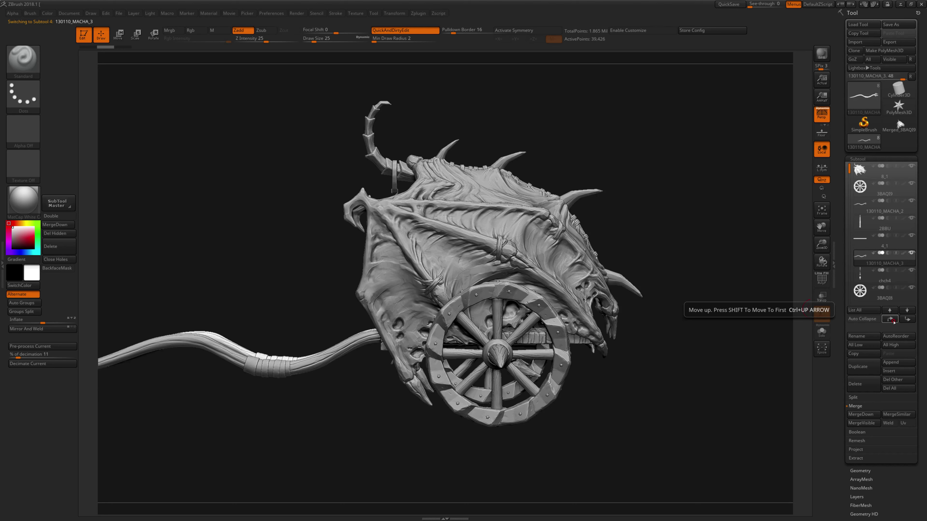
{"action": "key", "text": "shift"}
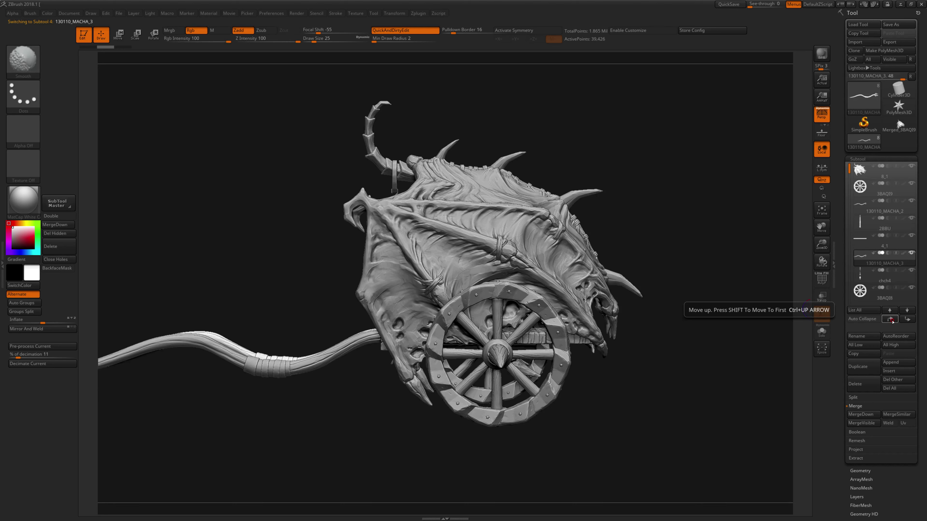
{"action": "left_click", "coordinate": [890, 320], "text": "shift"}
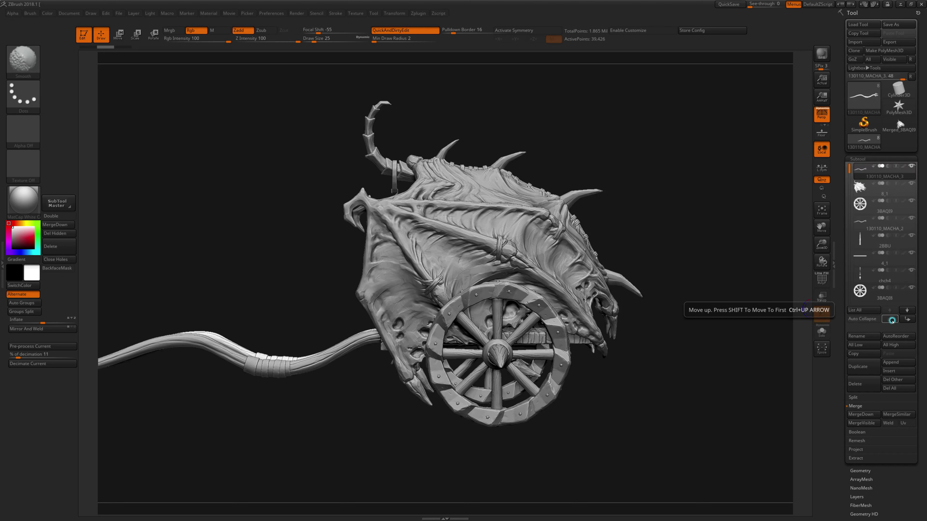
{"action": "left_click", "coordinate": [908, 320], "text": "shift"}
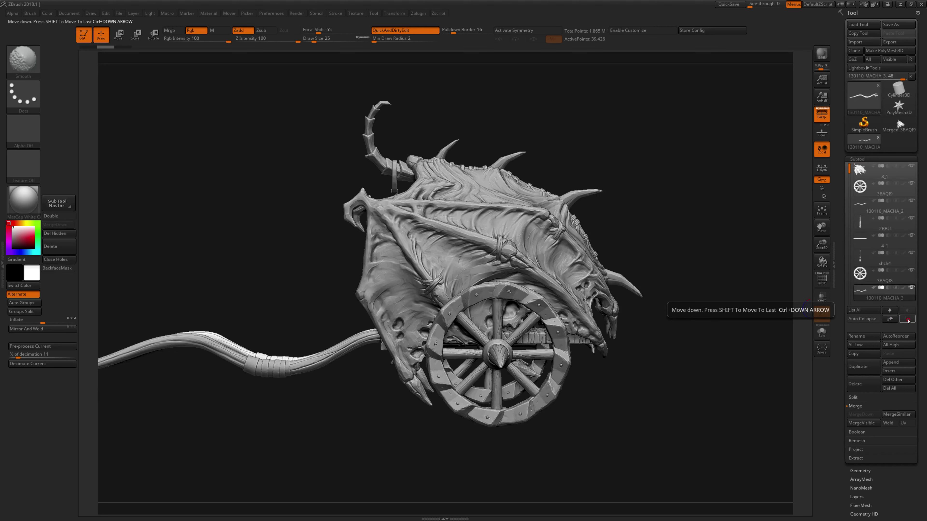
{"action": "key", "text": "shift"}
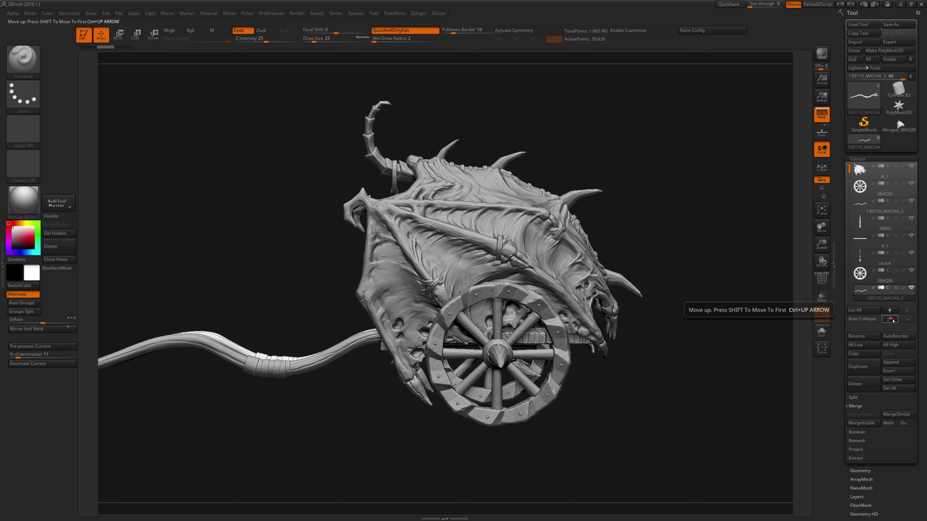
Step: Select 2BBU and move it through the list until it sits just below 3BAQI8
{"action": "key", "text": "Up"}
{"action": "key", "text": "Up"}
{"action": "key", "text": "Up"}
{"action": "key", "text": "Up"}
{"action": "key", "text": "Down"}
{"action": "key", "text": "Down"}
{"action": "key", "text": "Down"}
{"action": "key", "text": "Down"}
{"action": "key", "text": "Up"}
{"action": "key", "text": "Up"}
{"action": "key", "text": "Up"}
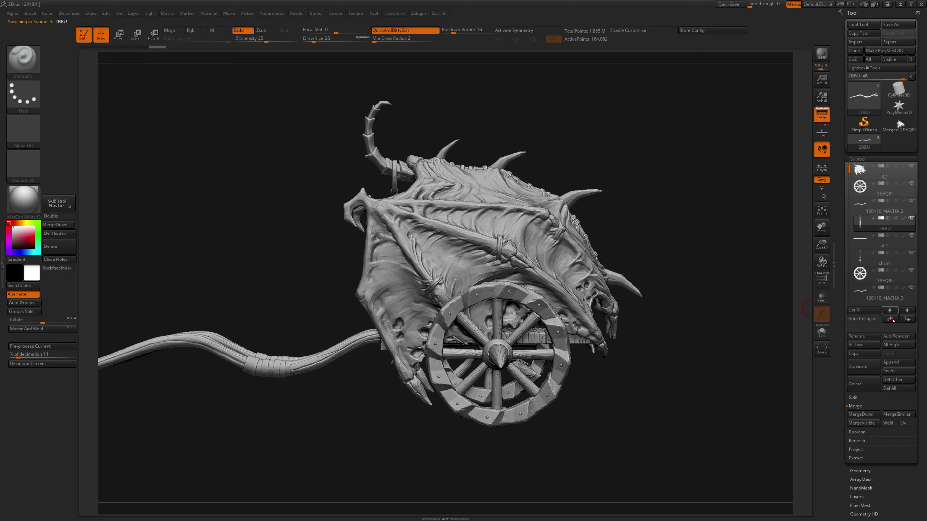
{"action": "key", "text": "ctrl"}
{"action": "left_click", "coordinate": [891, 320]}
{"action": "left_click", "coordinate": [891, 320]}
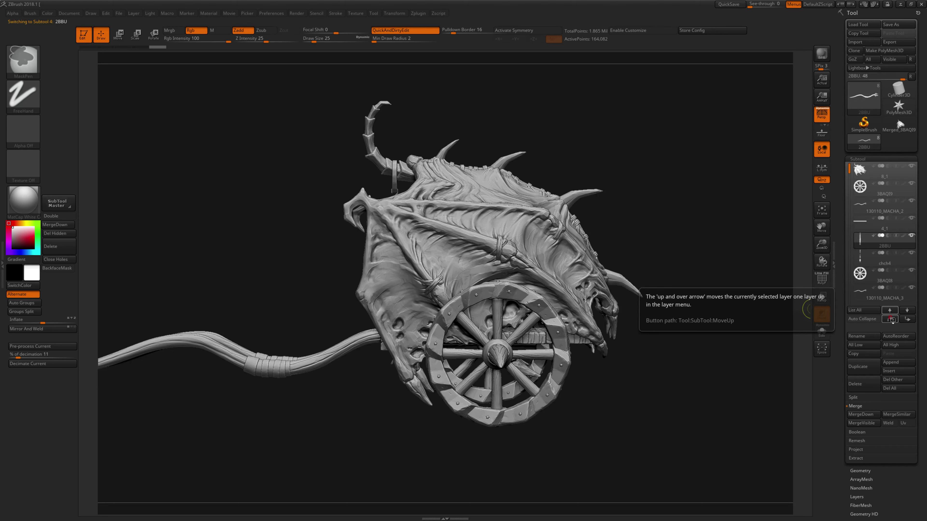
{"action": "left_click", "coordinate": [891, 320]}
{"action": "left_click", "coordinate": [891, 320]}
{"action": "left_click", "coordinate": [891, 320]}
{"action": "left_click", "coordinate": [891, 320]}
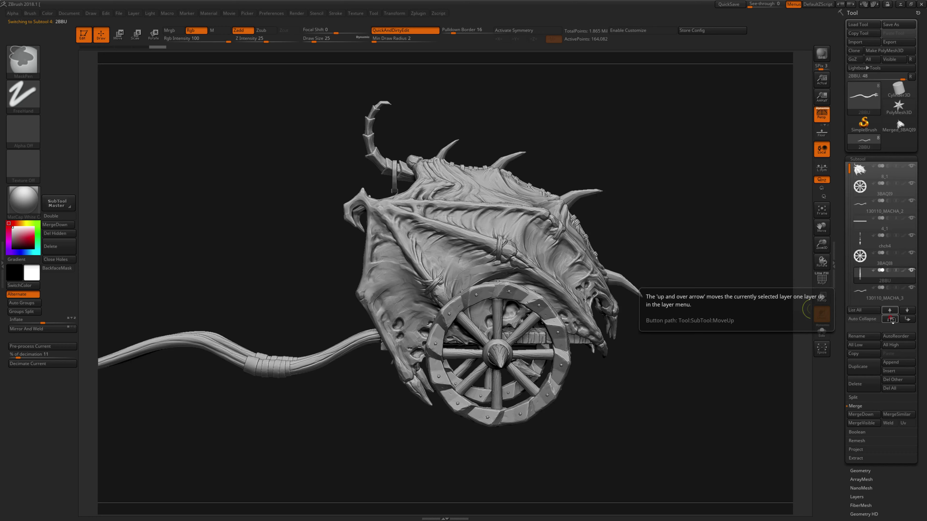
{"action": "key", "text": "ctrl"}
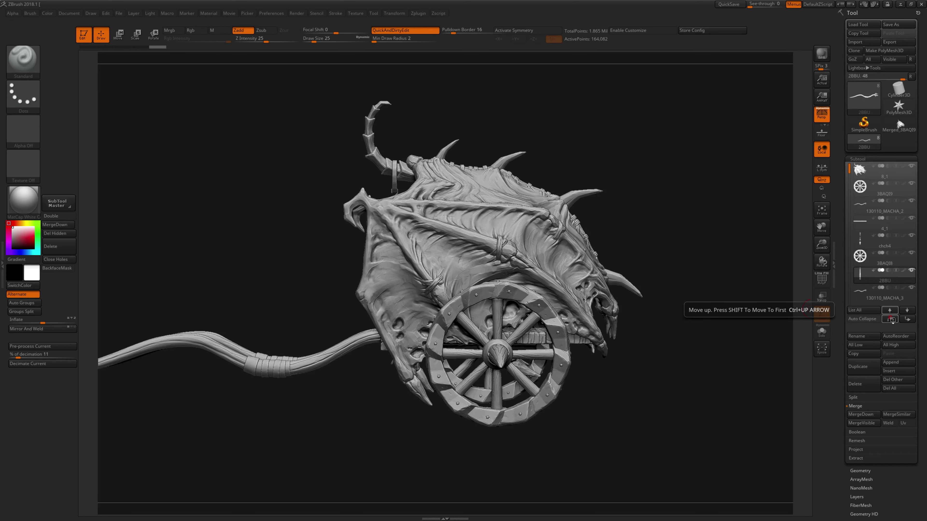